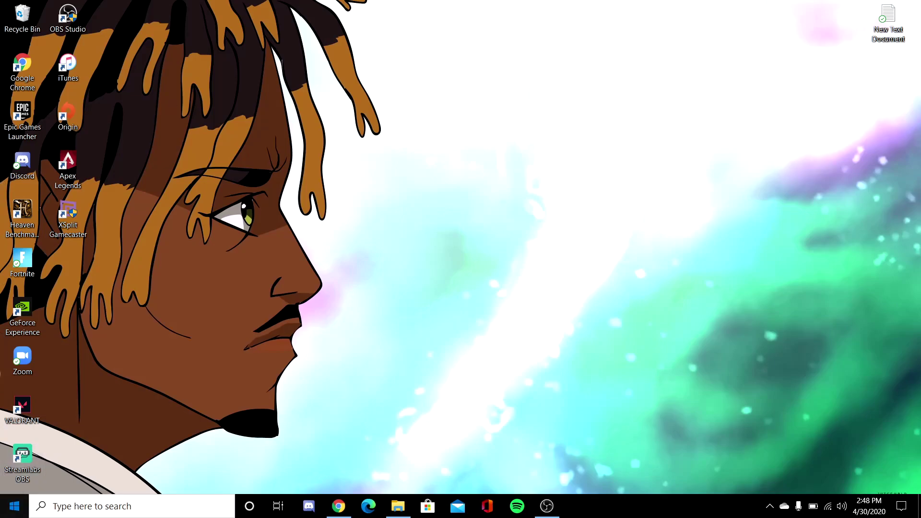
Go to System > Display > Graphics settings in Settings and browse for an app.
key(super)
click(13, 457)
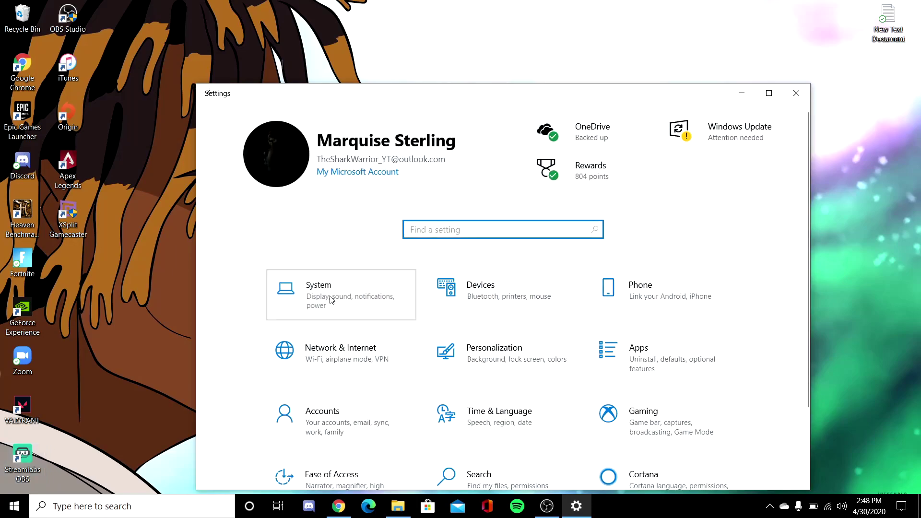
click(331, 298)
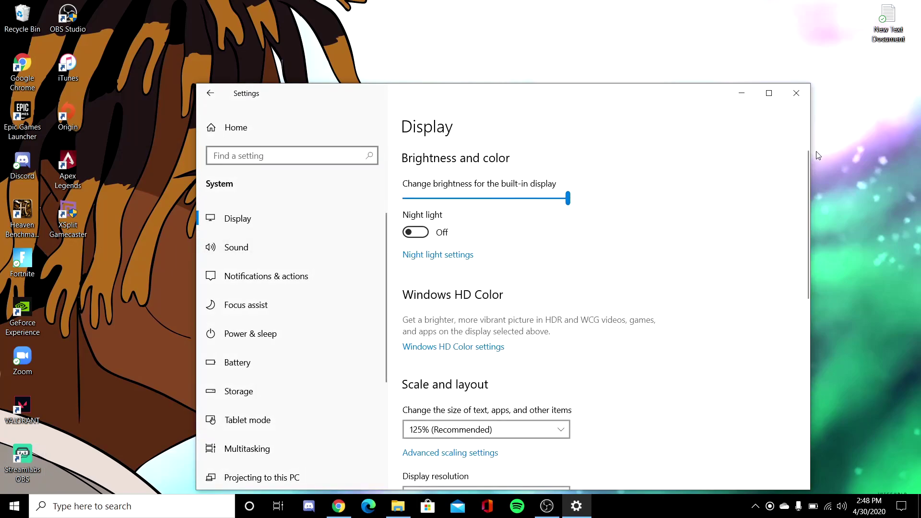
drag(807, 165, 804, 320)
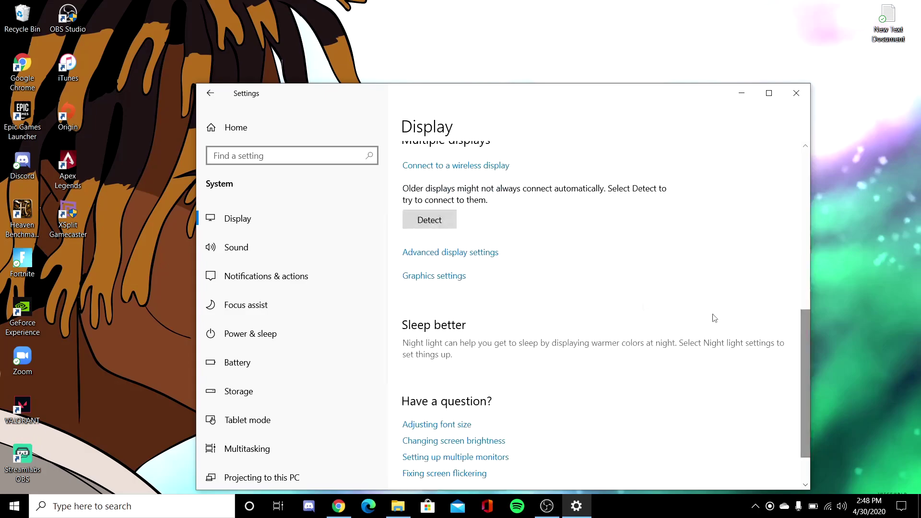
click(434, 276)
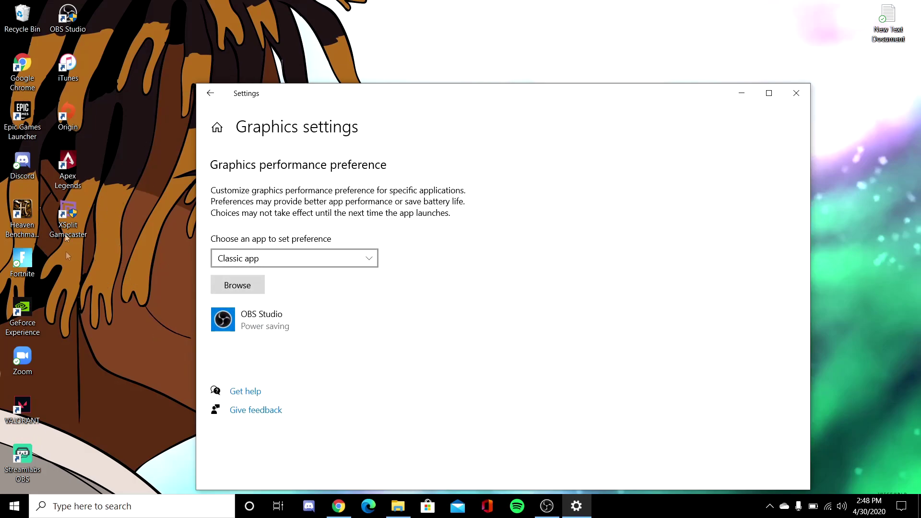
click(238, 284)
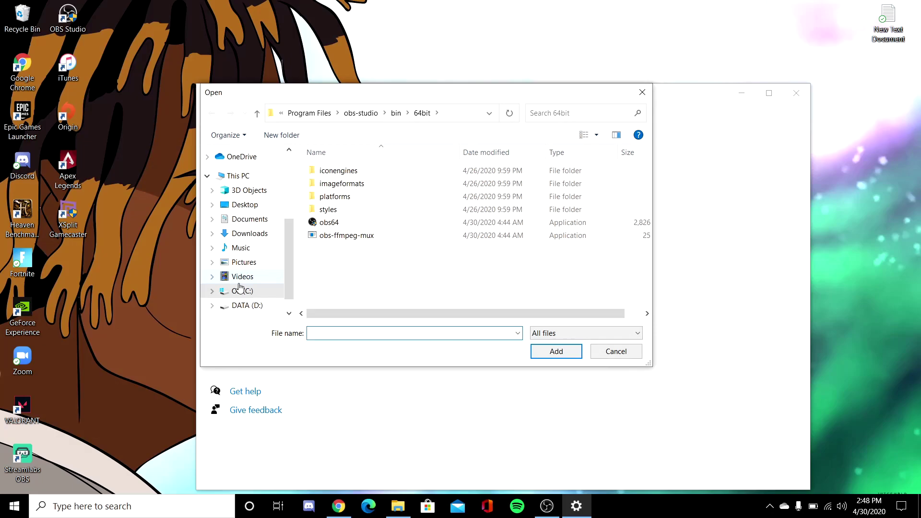
click(241, 290)
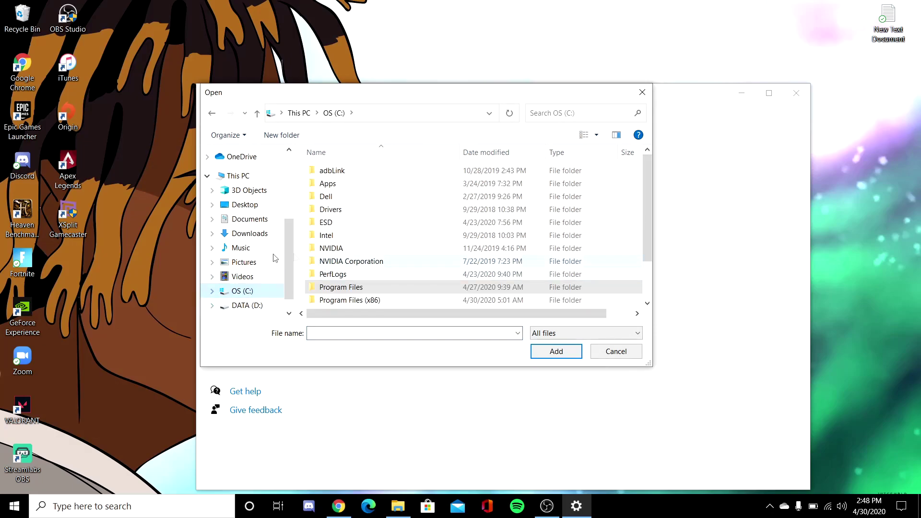
double_click(357, 286)
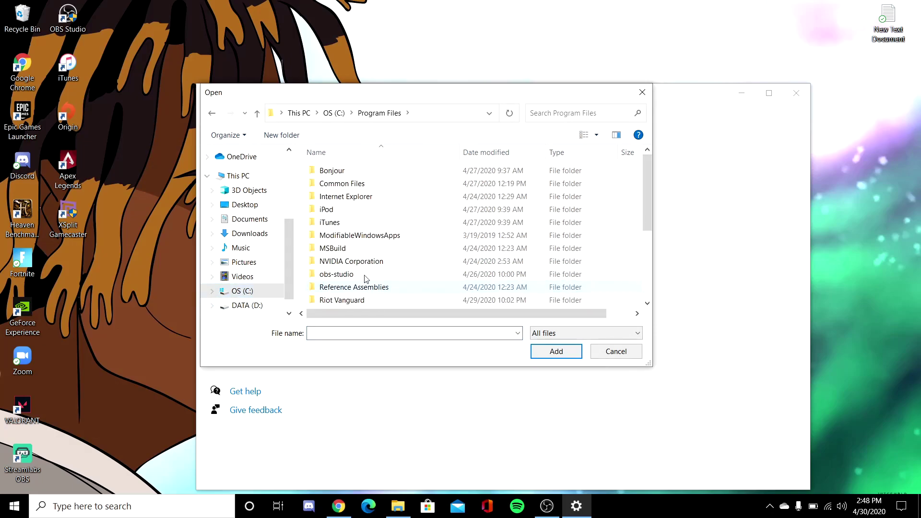
double_click(367, 274)
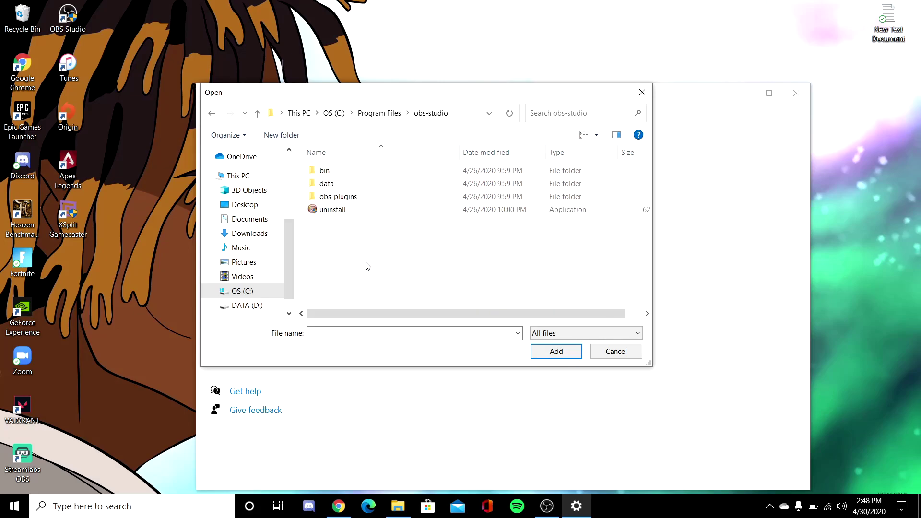
double_click(377, 172)
click(376, 174)
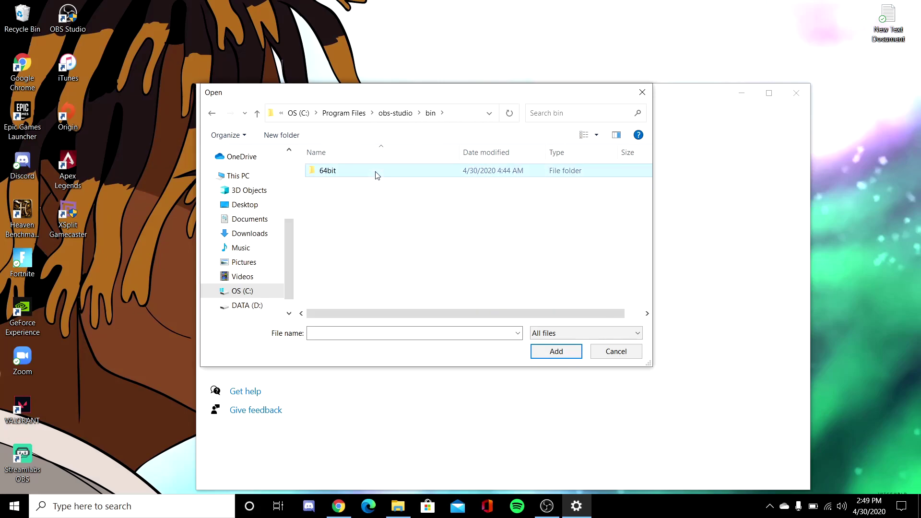
click(376, 173)
double_click(396, 175)
click(391, 223)
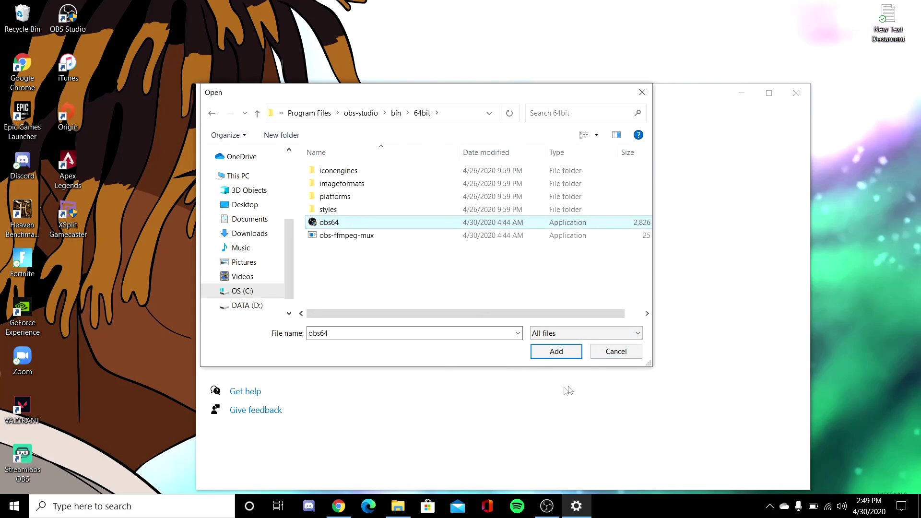
click(620, 354)
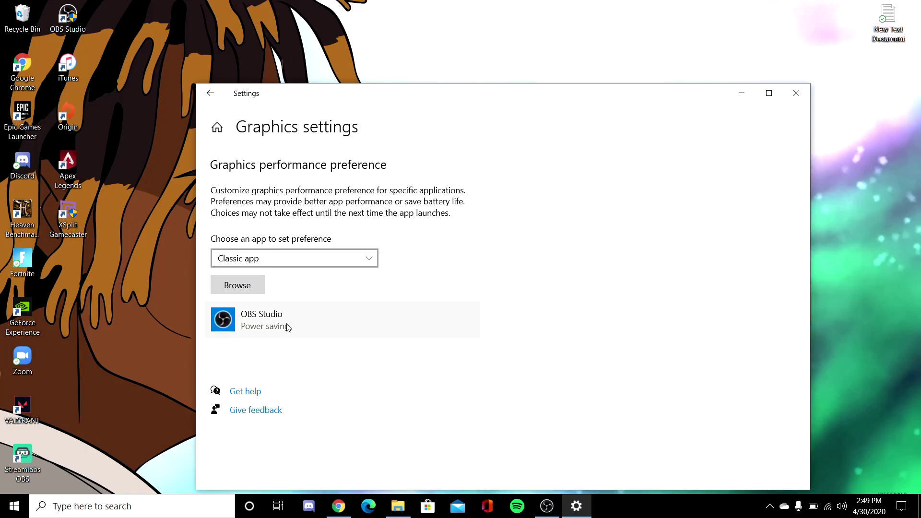
Confirm OBS Studio's graphics preference is Power saving (Intel UHD Graphics 630), then close Settings.
click(288, 326)
click(391, 369)
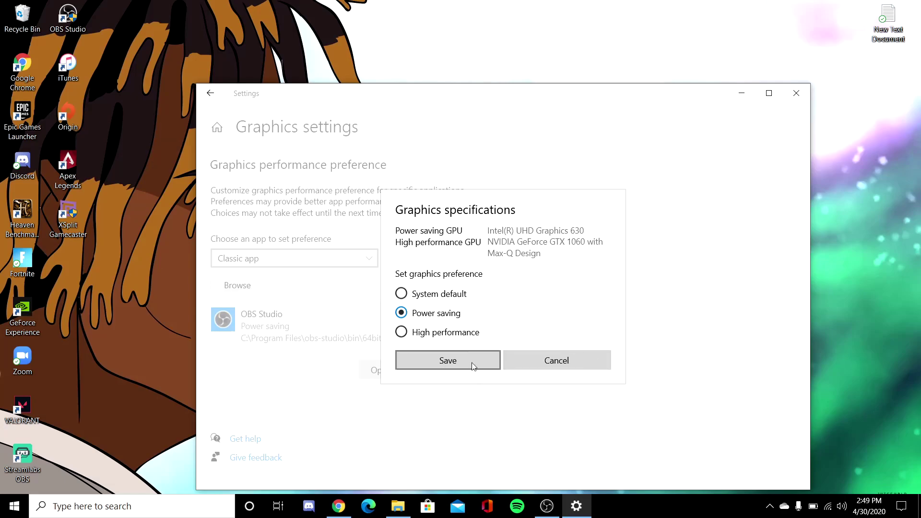
click(571, 362)
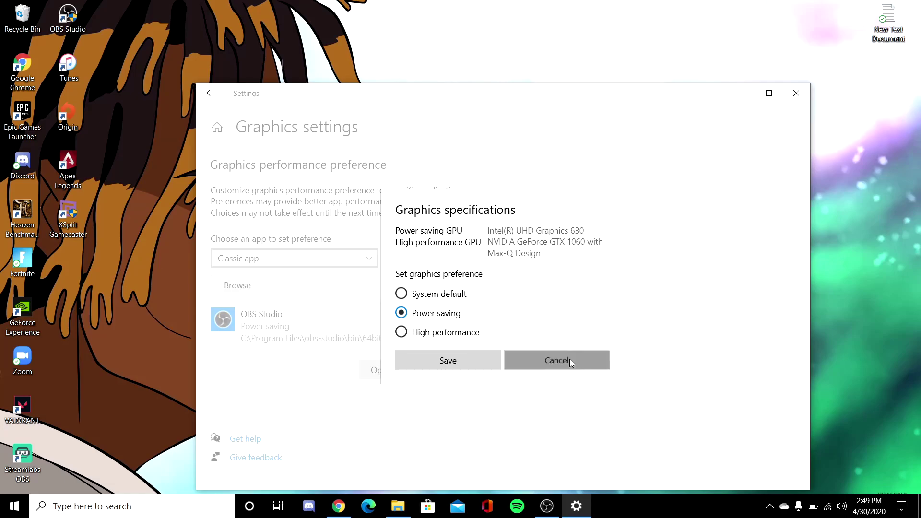
click(804, 99)
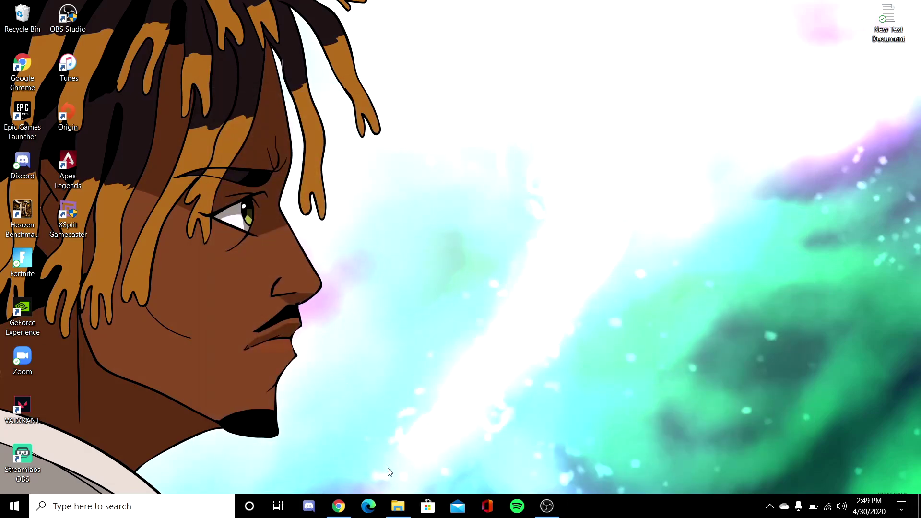
Navigate File Explorer to C:\Program Files\obs-studio\bin\64bit and select obs64.
click(398, 506)
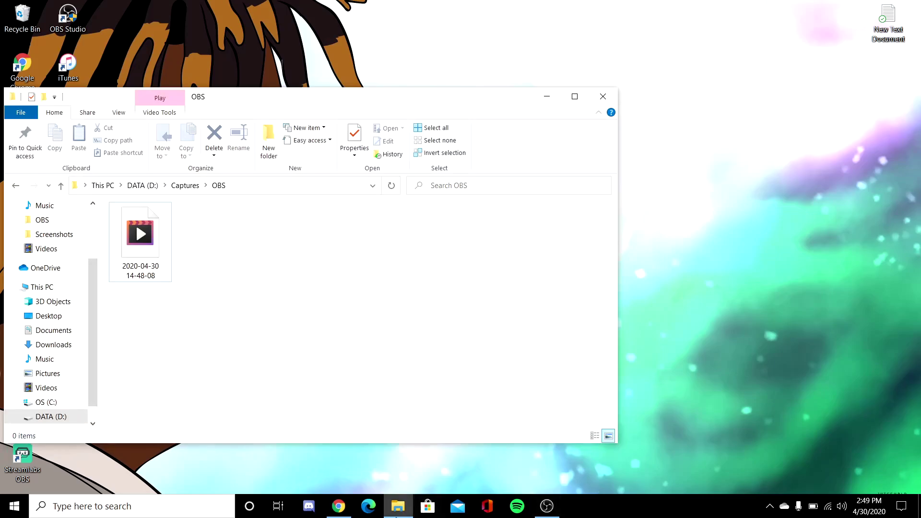
click(62, 290)
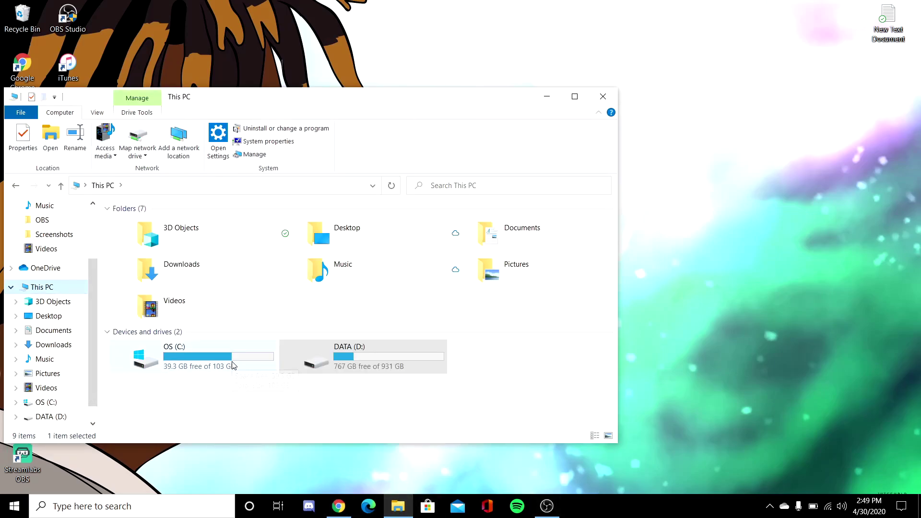
double_click(233, 366)
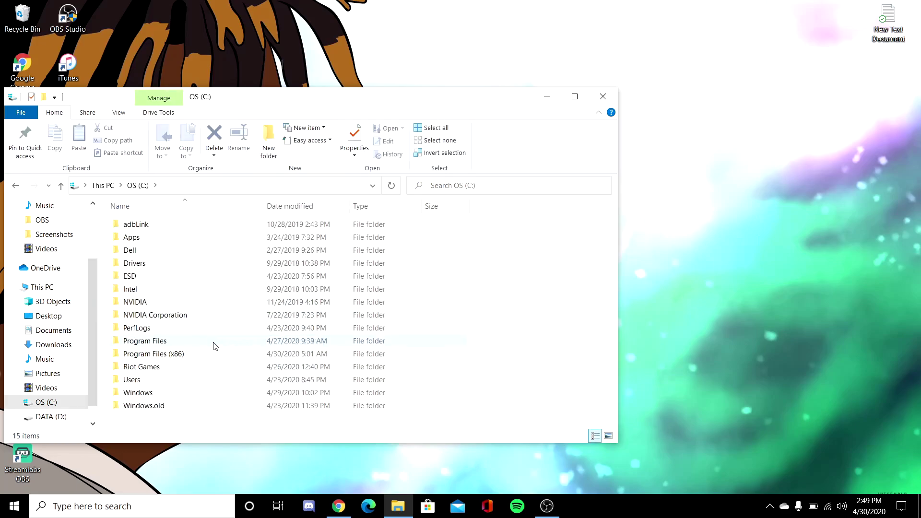
double_click(214, 344)
double_click(205, 329)
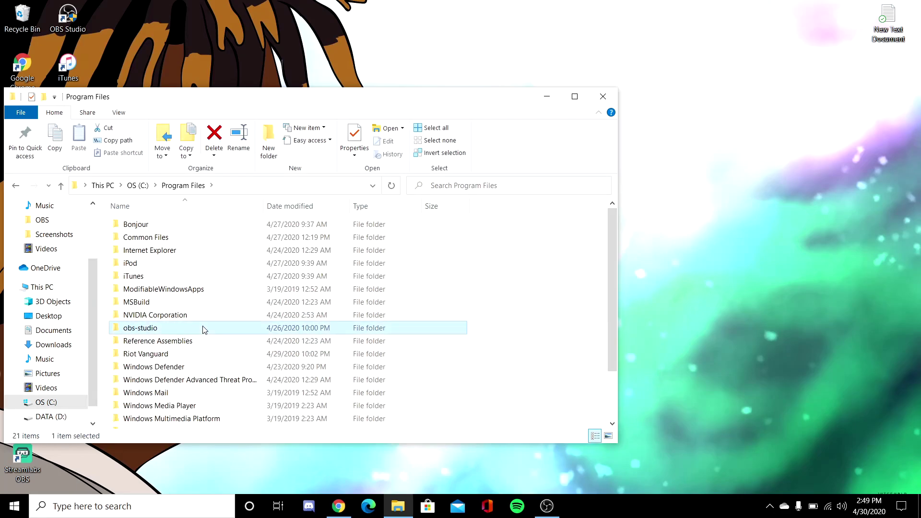
double_click(207, 225)
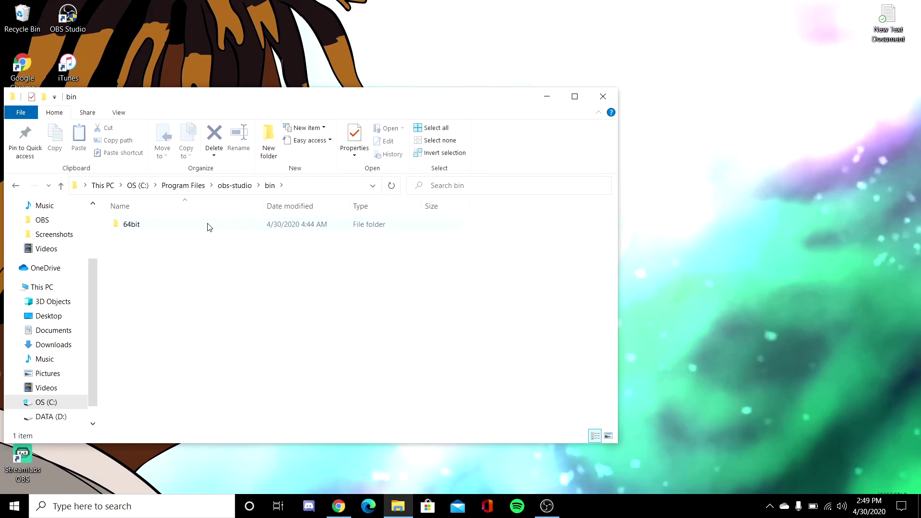
double_click(208, 227)
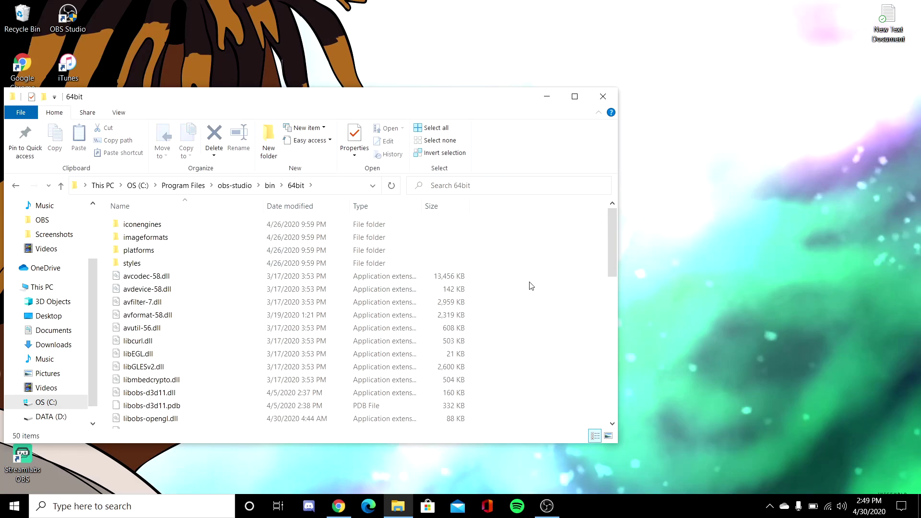
drag(612, 259, 615, 356)
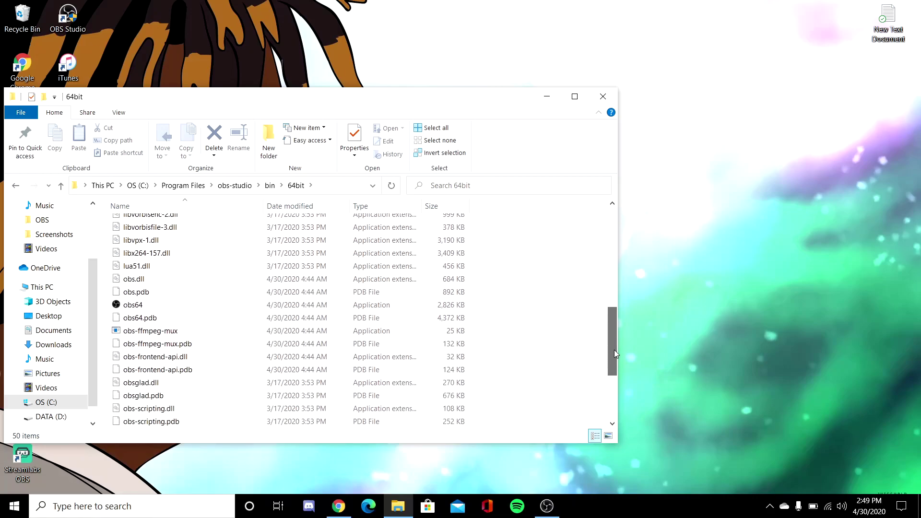
click(217, 307)
Set obs64 to Windows 7 compatibility mode in its Properties, then close Properties and Explorer.
right_click(230, 310)
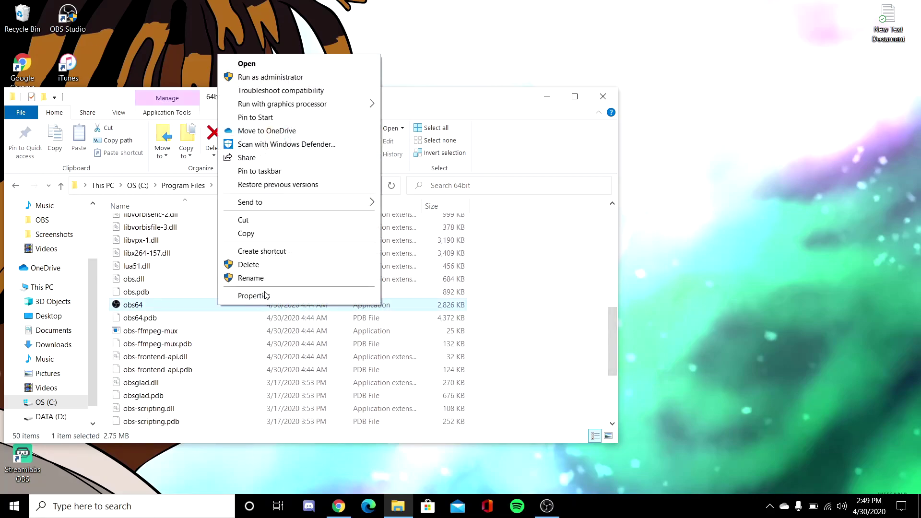
click(265, 295)
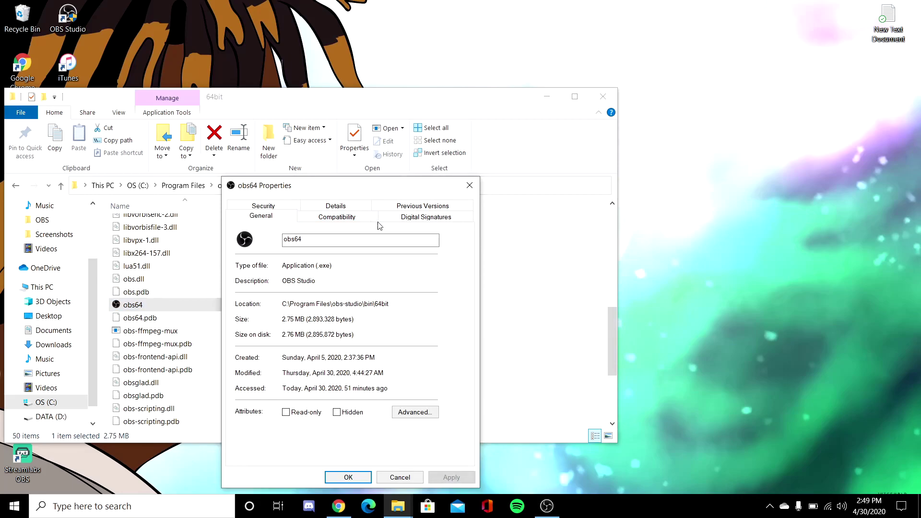
click(341, 216)
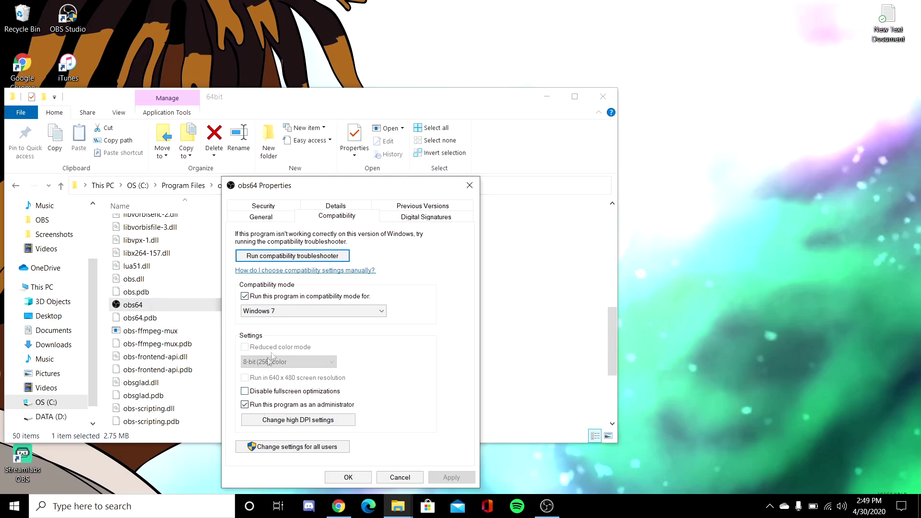
click(379, 312)
click(349, 343)
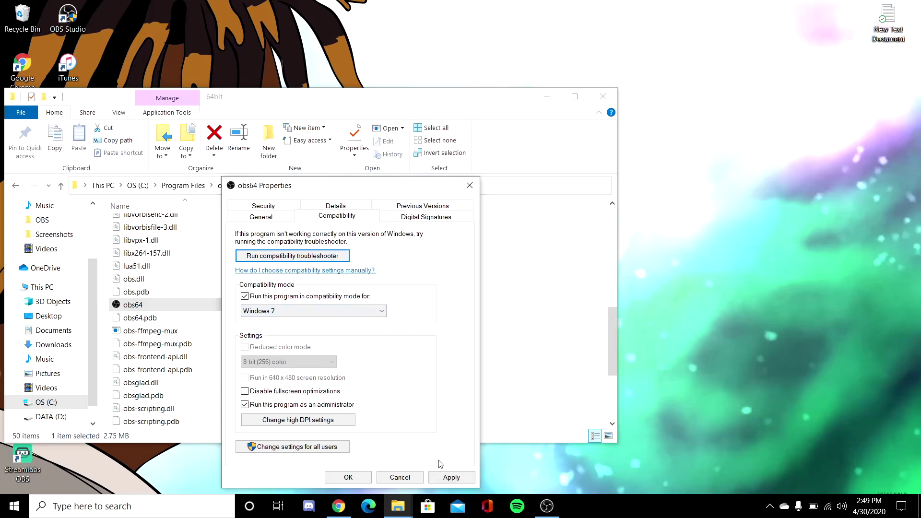
click(397, 477)
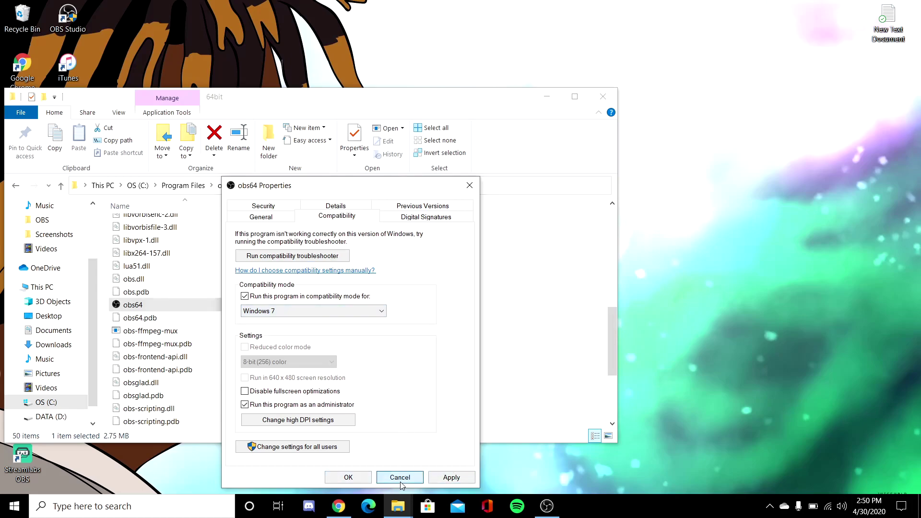
click(603, 97)
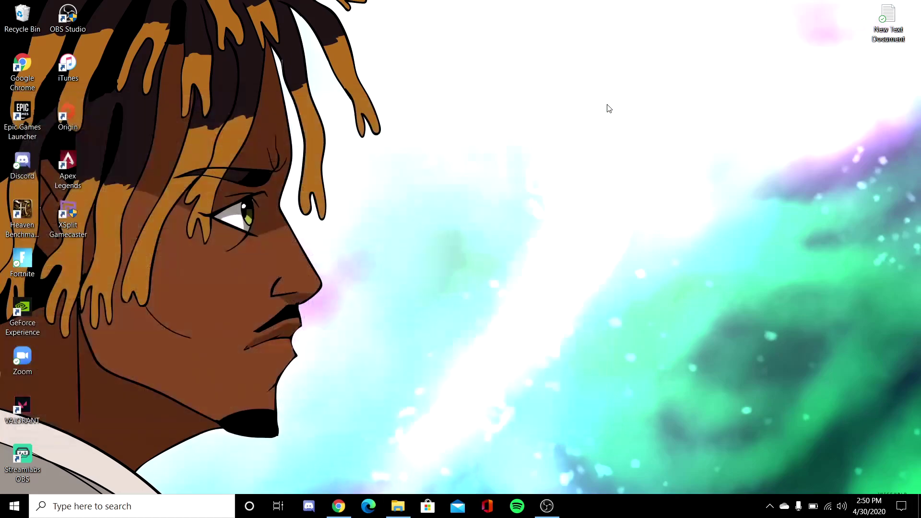
Launch NVIDIA Control Panel from the desktop menu and show Manage 3D Settings' Program Settings.
right_click(555, 212)
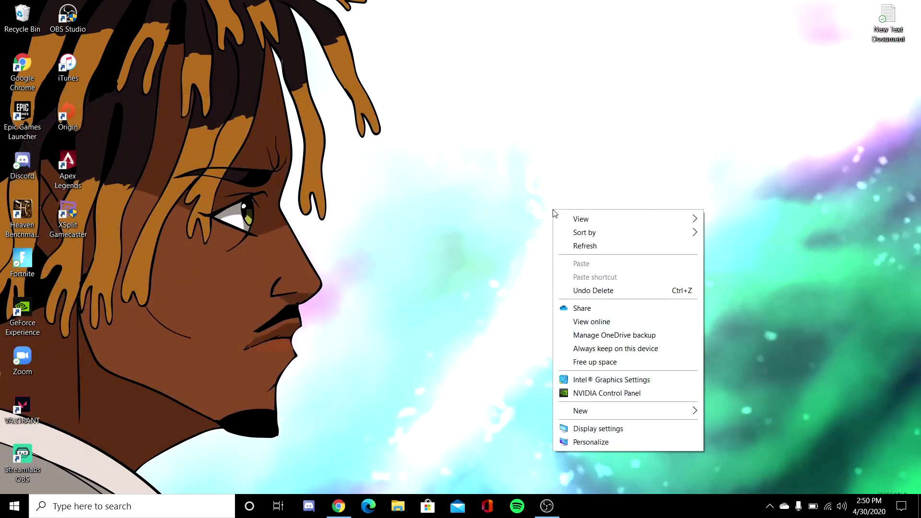
click(617, 399)
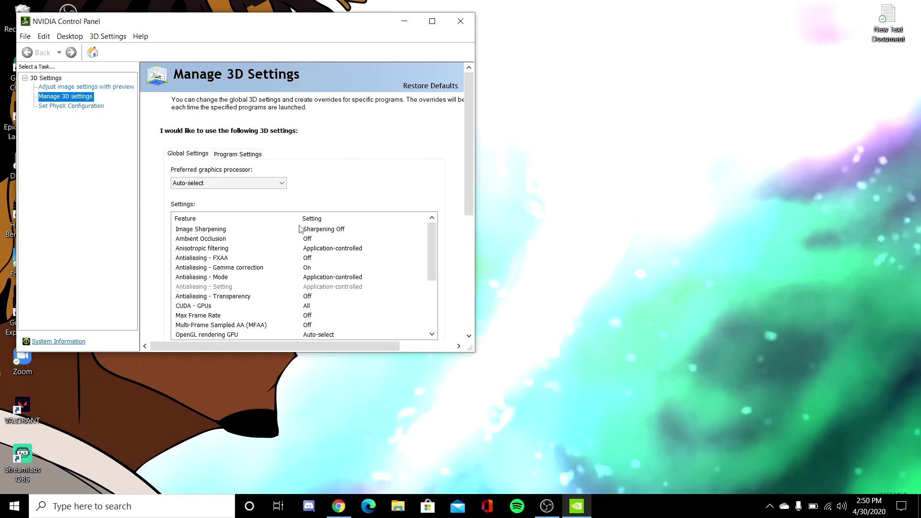
click(258, 156)
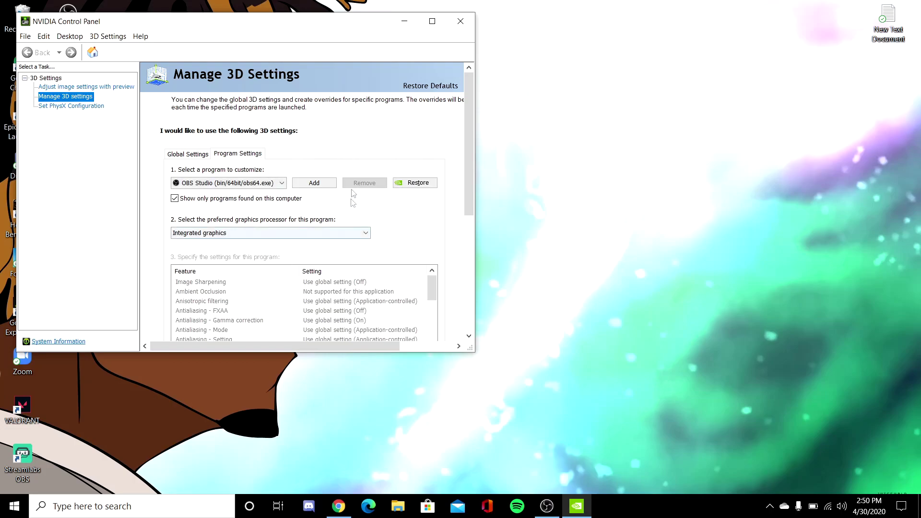
Browse to obs-studio\bin\64bit for a program profile, then cancel both Add dialogs.
click(317, 182)
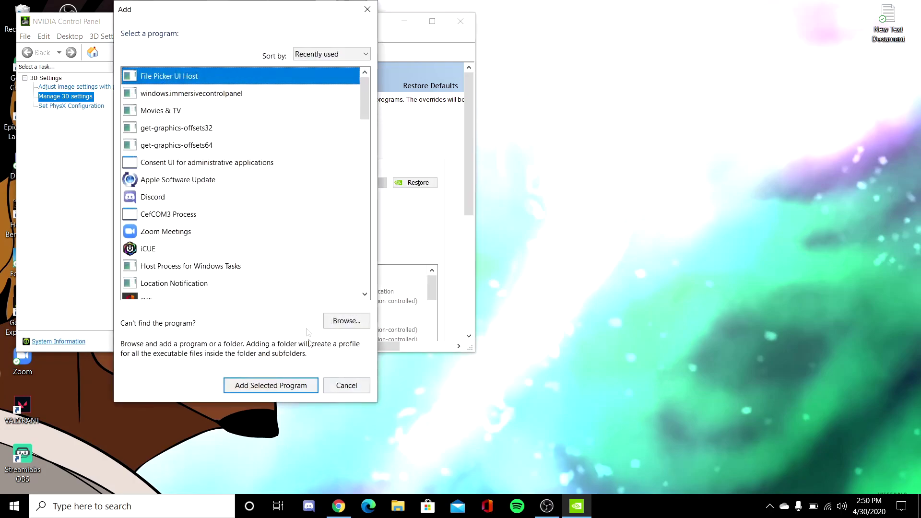
click(355, 326)
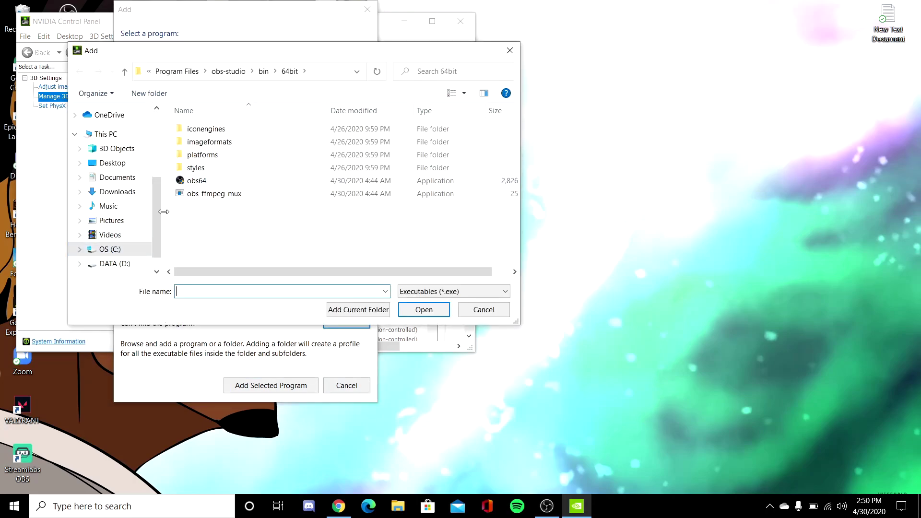
click(147, 250)
double_click(207, 245)
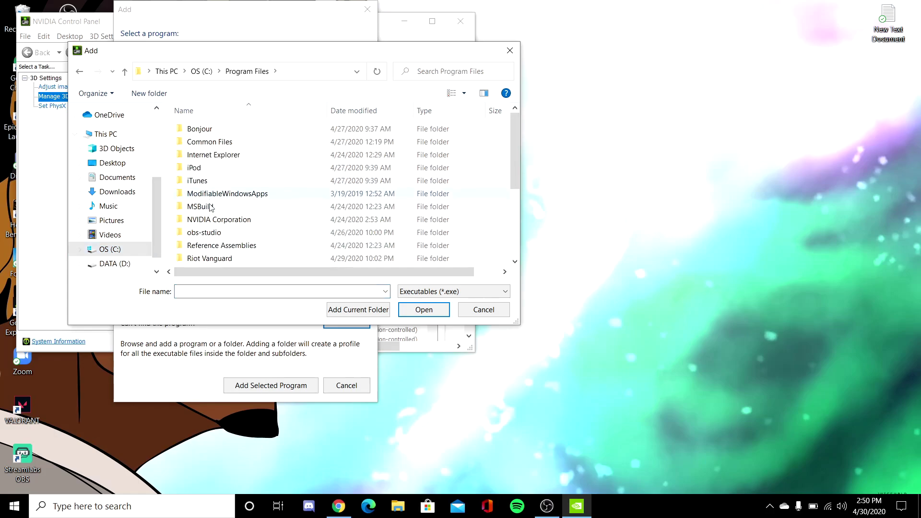
double_click(214, 233)
double_click(228, 130)
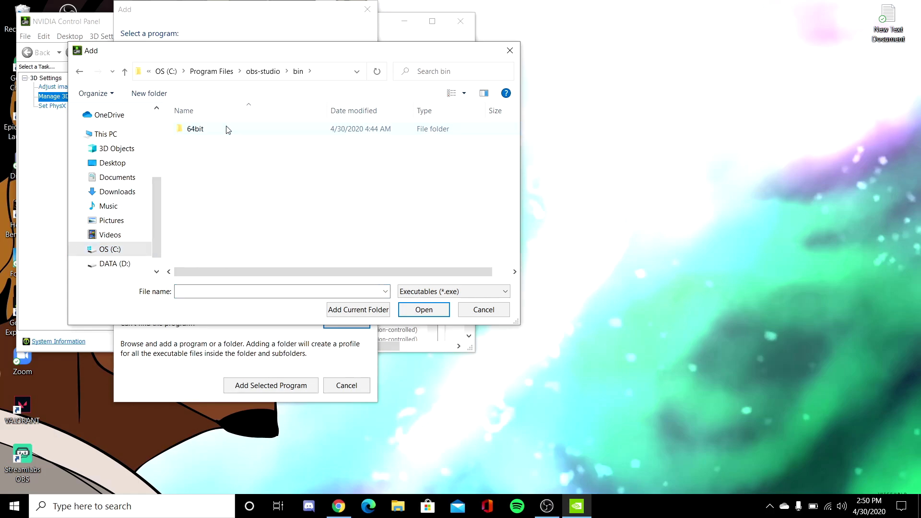
double_click(226, 130)
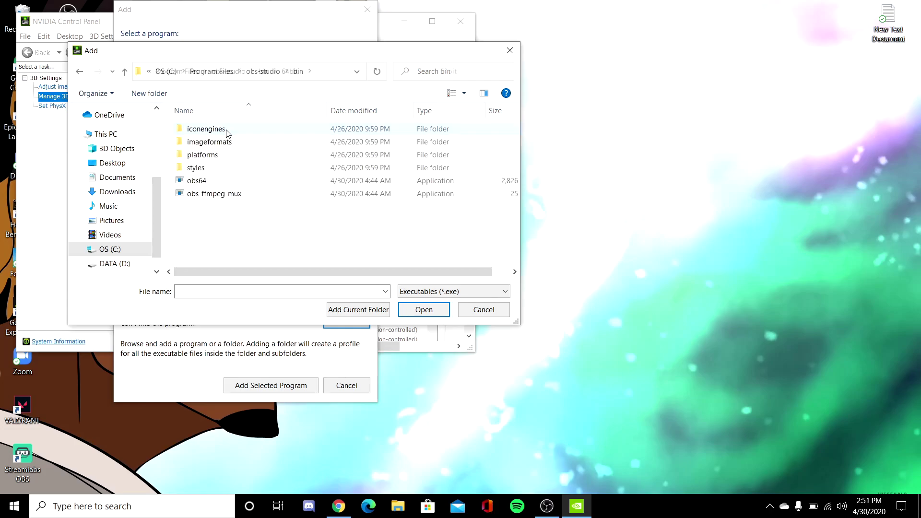
click(294, 193)
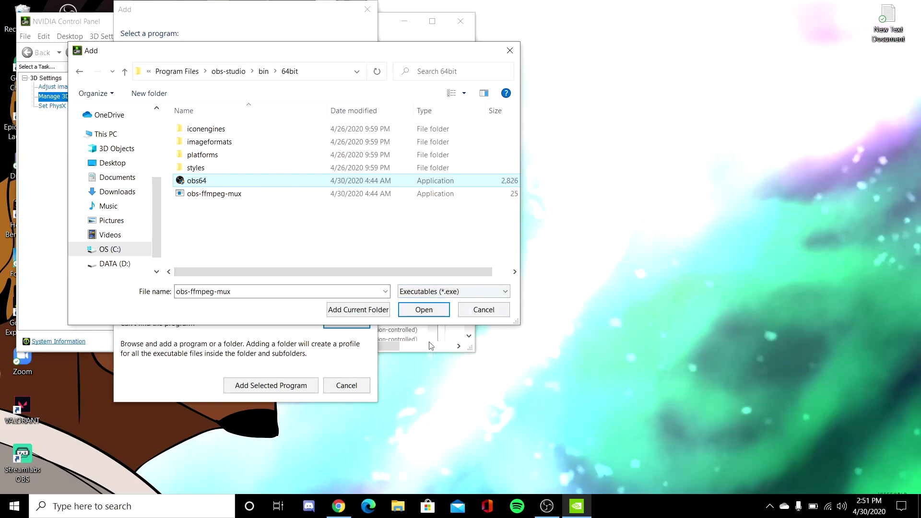
click(485, 311)
click(347, 385)
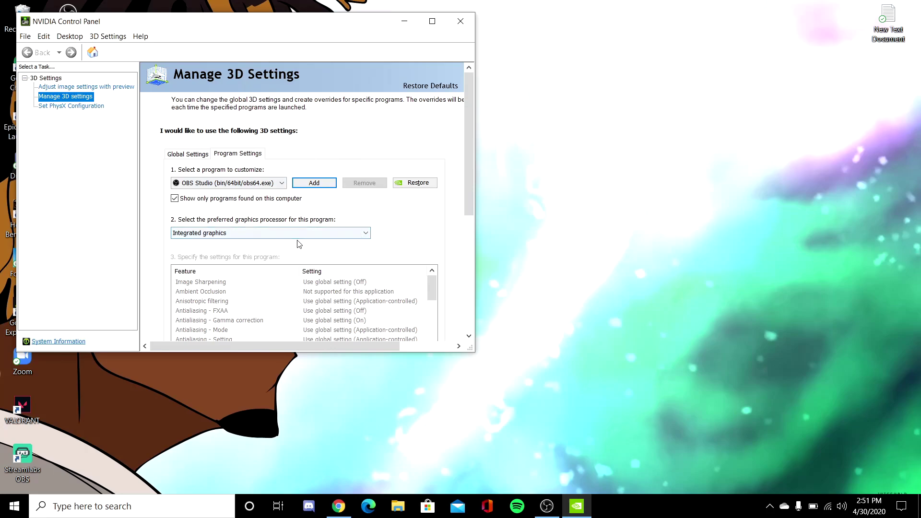
Keep Integrated graphics as OBS Studio's preferred processor and close NVIDIA Control Panel.
click(313, 234)
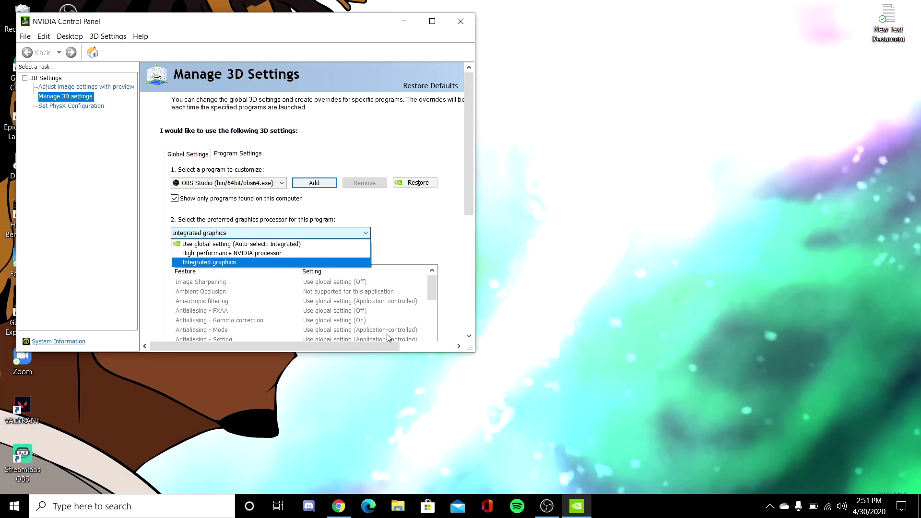
click(461, 21)
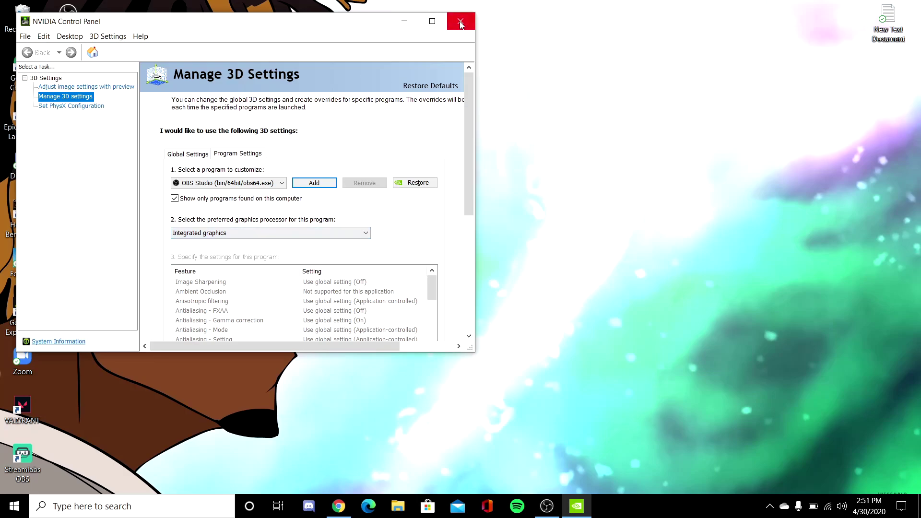
click(460, 21)
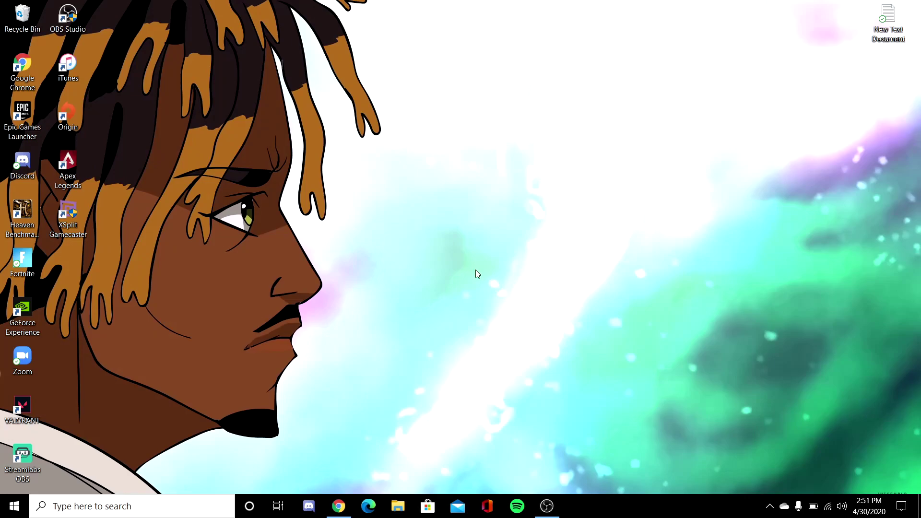
right_click(477, 273)
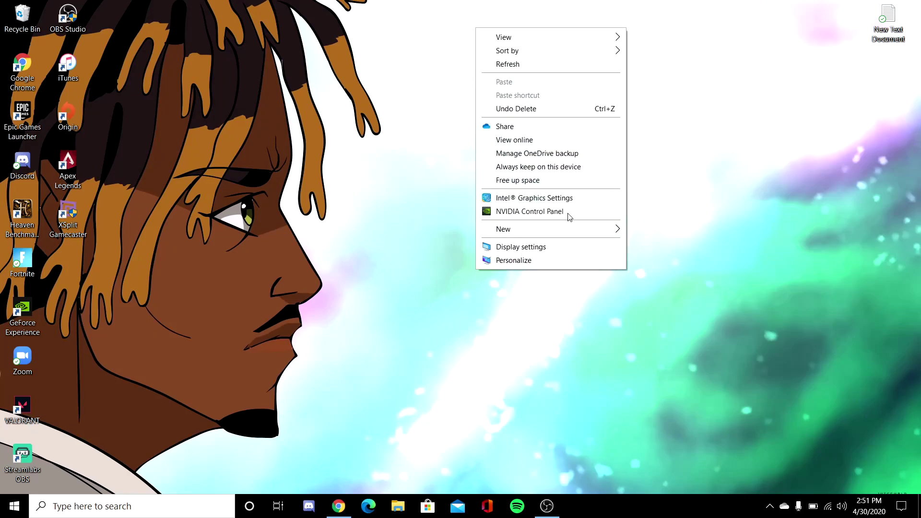
click(551, 211)
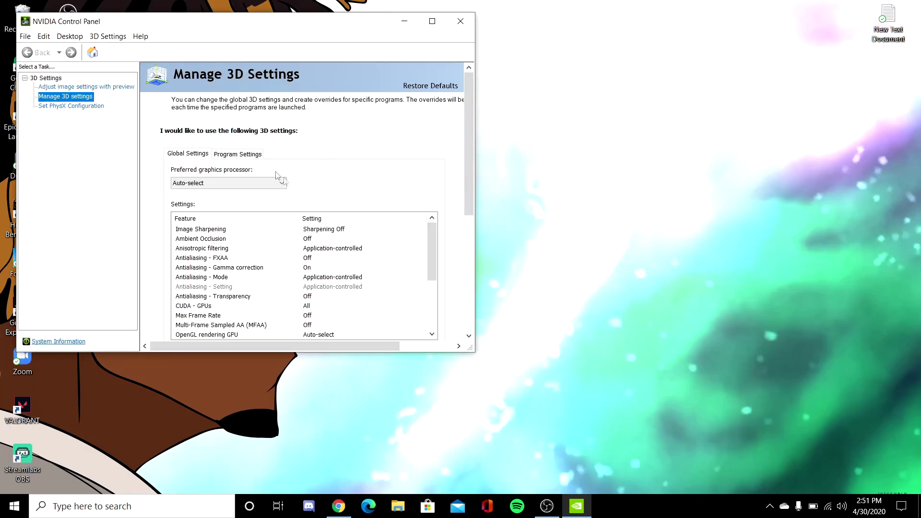
click(232, 154)
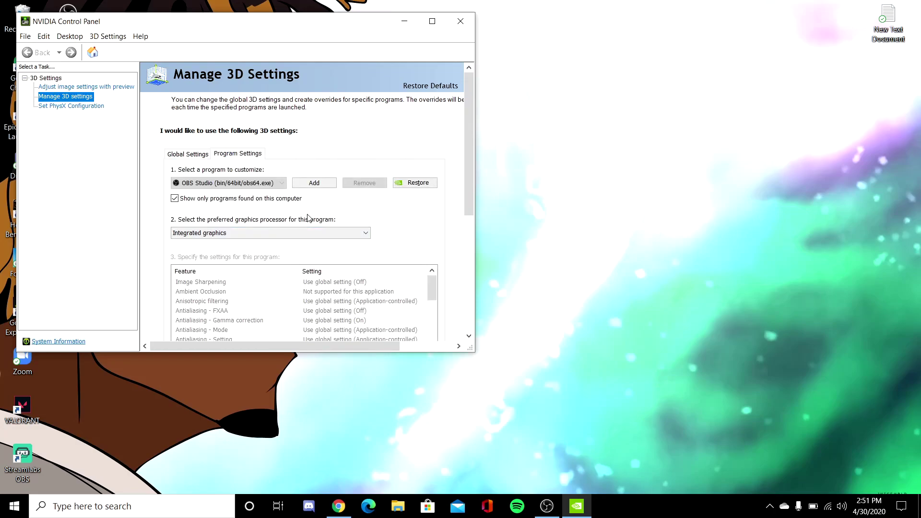
click(262, 233)
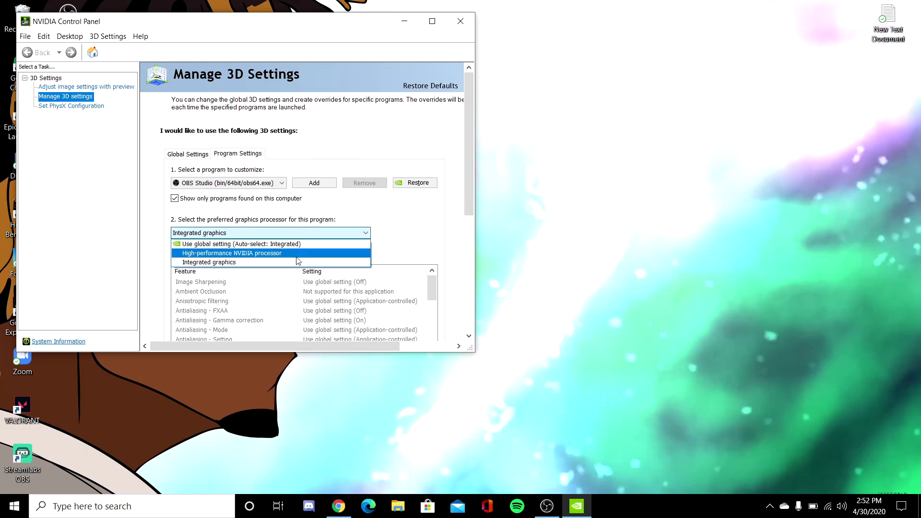
click(389, 233)
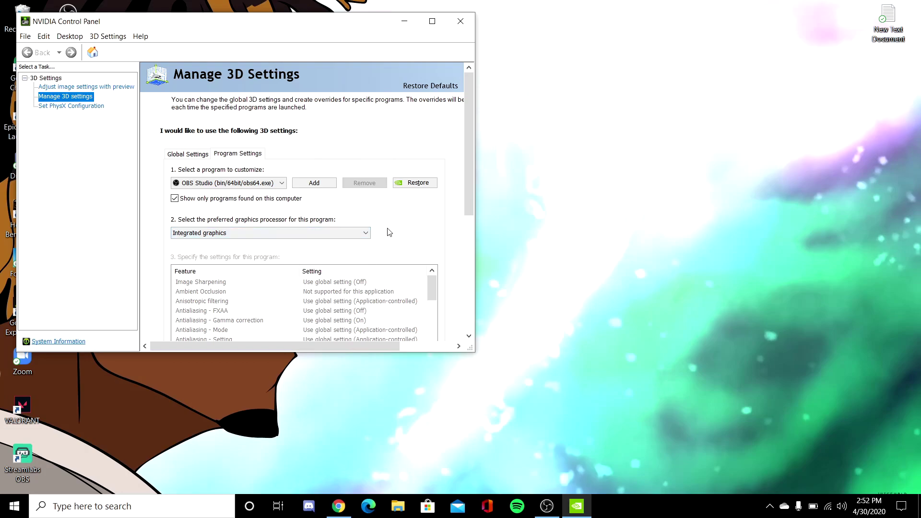
click(468, 26)
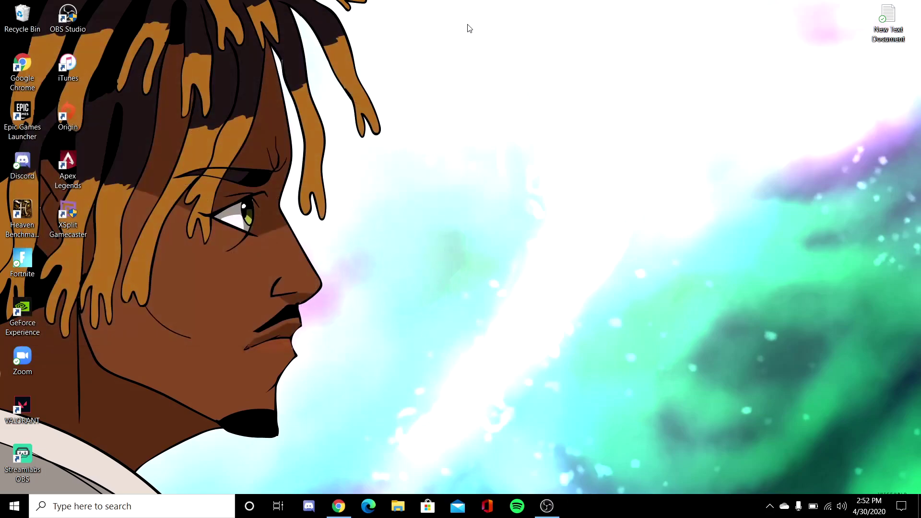